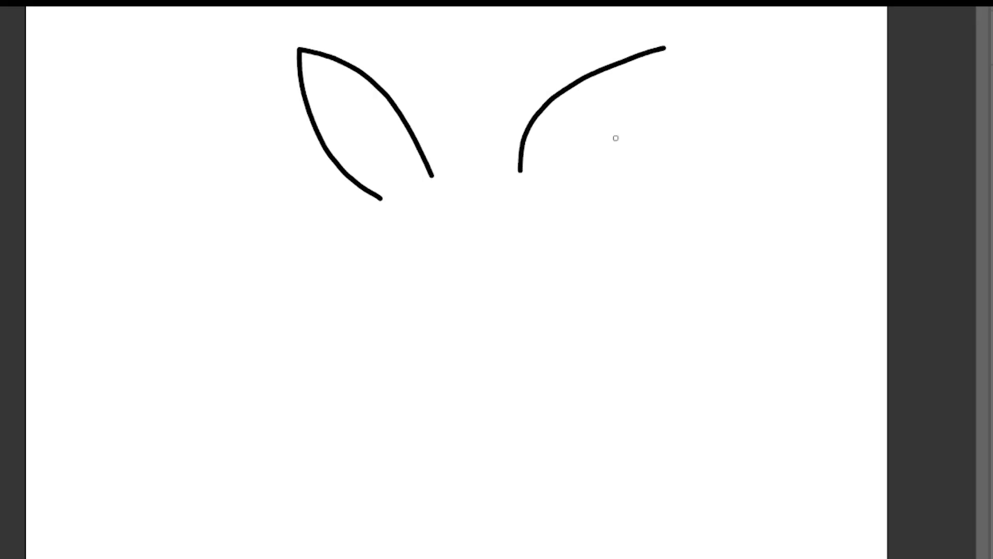
Close the right ear outline and draw the head's top and right side
left_click_drag(566, 195, 666, 50)
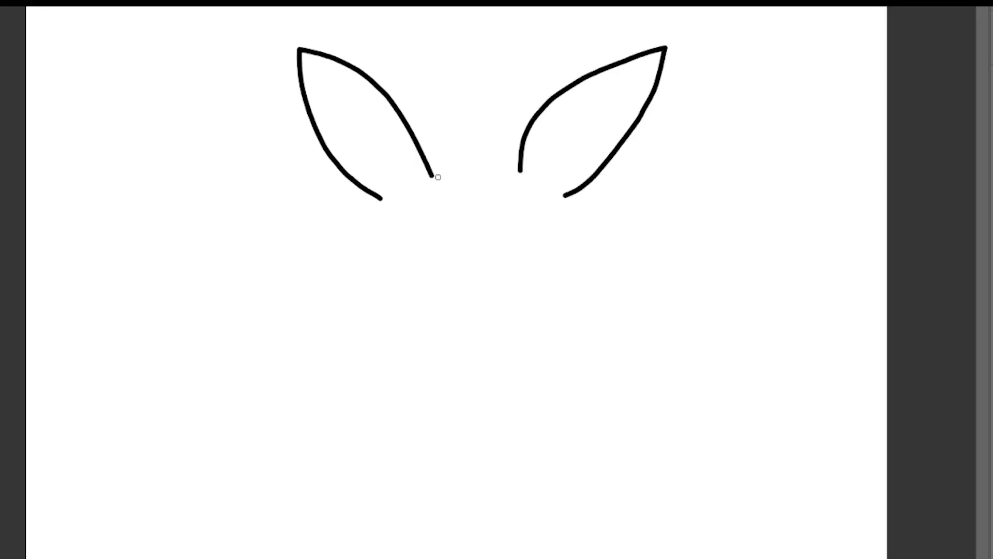
left_click_drag(432, 173, 521, 172)
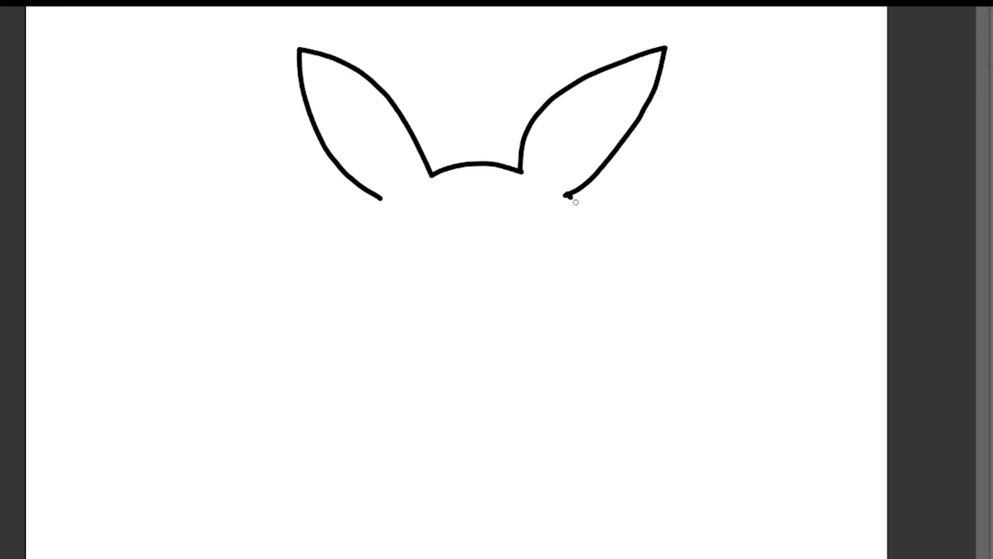
mouse_move(567, 195)
left_mouse_down()
mouse_move(607, 245)
mouse_move(569, 366)
left_mouse_up()
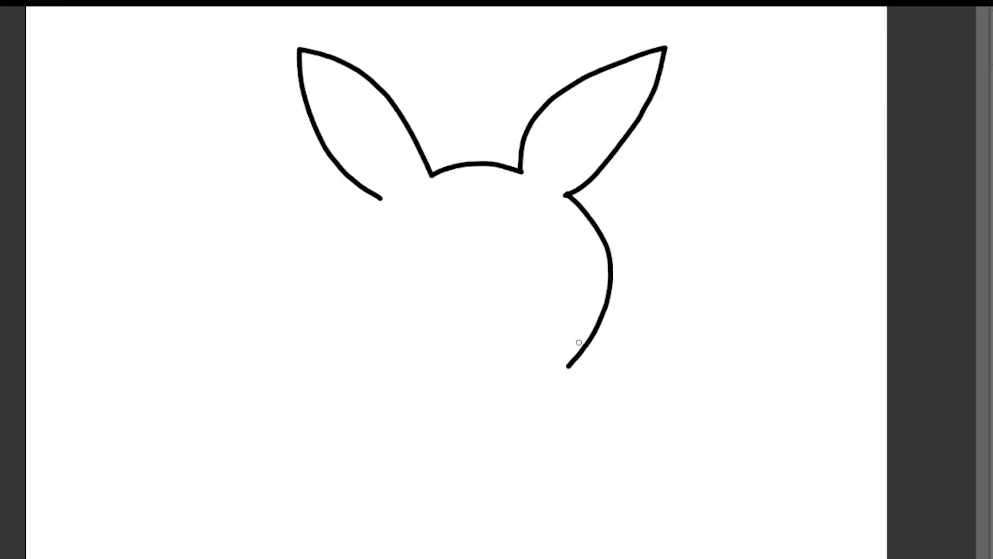
Draw the paw top below the head, the head's left side and bottom, and begin the arm
mouse_move(478, 375)
left_mouse_down()
mouse_move(527, 341)
mouse_move(575, 387)
left_mouse_up()
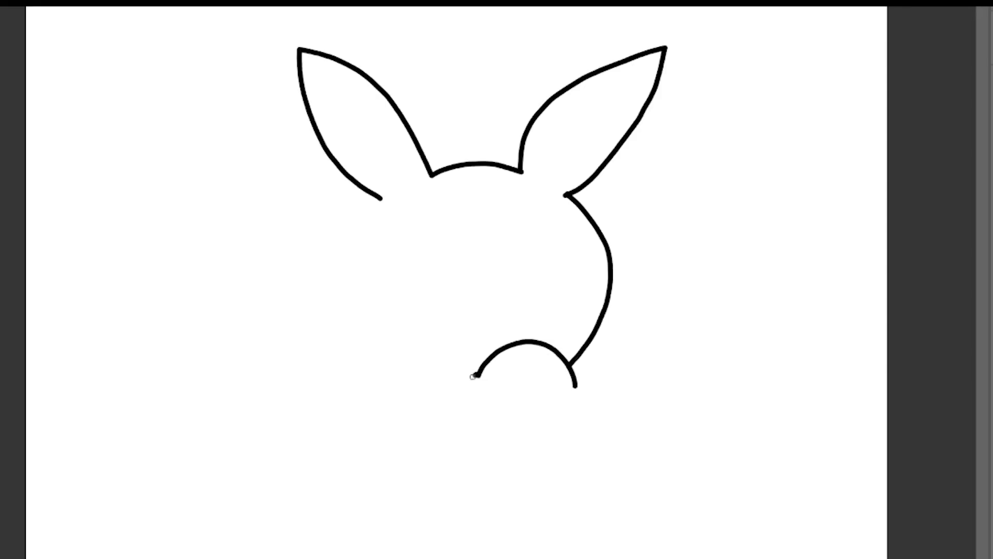
mouse_move(478, 374)
left_mouse_down()
mouse_move(412, 374)
mouse_move(354, 295)
mouse_move(358, 225)
mouse_move(380, 201)
left_mouse_up()
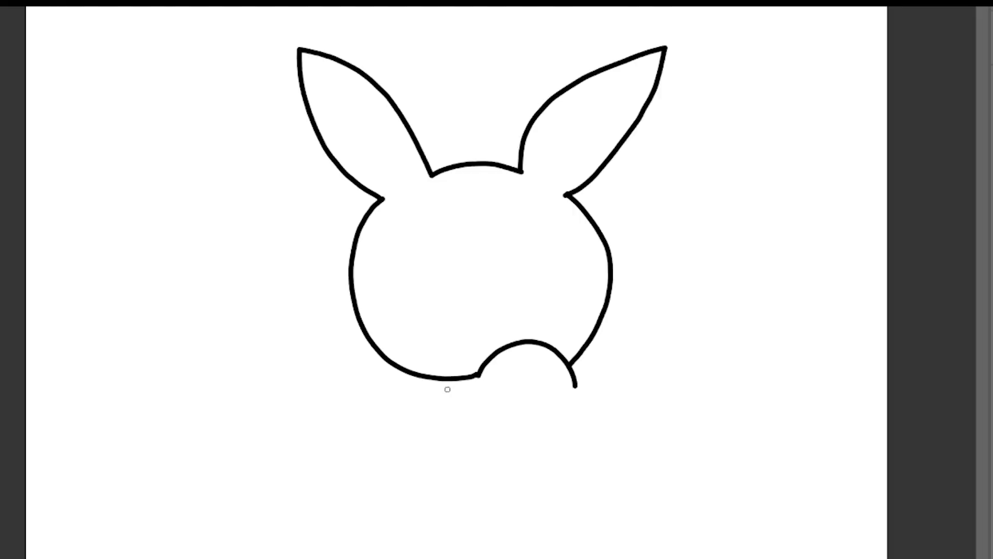
mouse_move(442, 392)
left_mouse_down()
mouse_move(492, 380)
mouse_move(527, 390)
mouse_move(528, 411)
mouse_move(497, 424)
mouse_move(435, 410)
left_mouse_up()
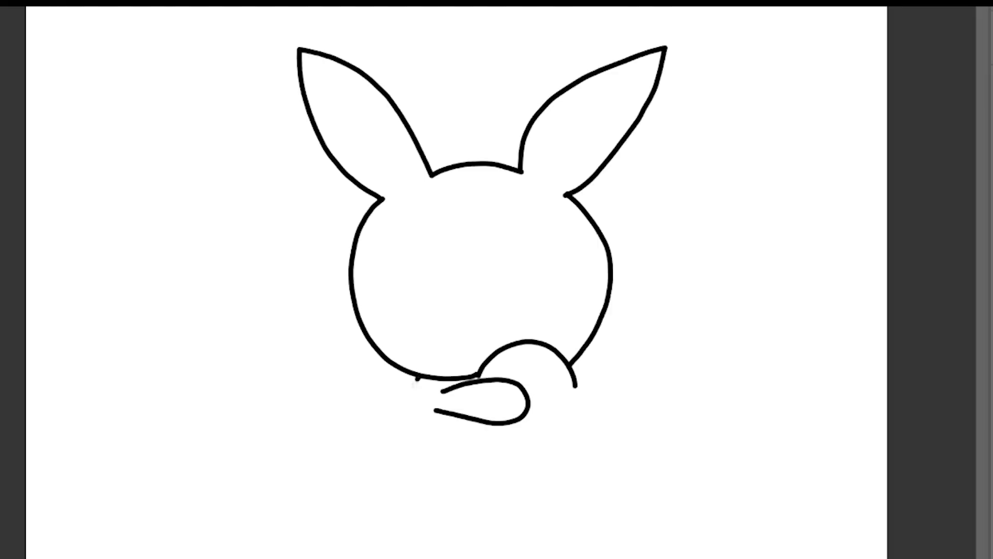
Draw the body's left edge, both feet and the start of the belly's bottom curve
left_click_drag(419, 376, 405, 410)
mouse_move(365, 469)
left_mouse_down()
mouse_move(346, 423)
mouse_move(373, 396)
mouse_move(405, 407)
mouse_move(432, 473)
mouse_move(419, 495)
mouse_move(392, 491)
mouse_move(361, 460)
left_mouse_up()
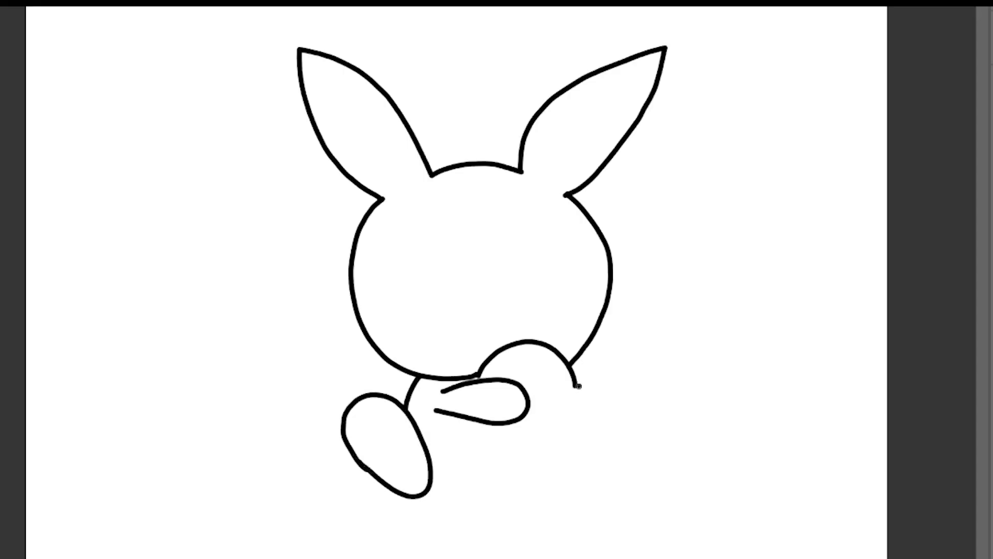
mouse_move(577, 386)
left_mouse_down()
mouse_move(553, 408)
mouse_move(539, 466)
mouse_move(547, 497)
mouse_move(588, 472)
mouse_move(604, 435)
mouse_move(601, 403)
mouse_move(576, 386)
left_mouse_up()
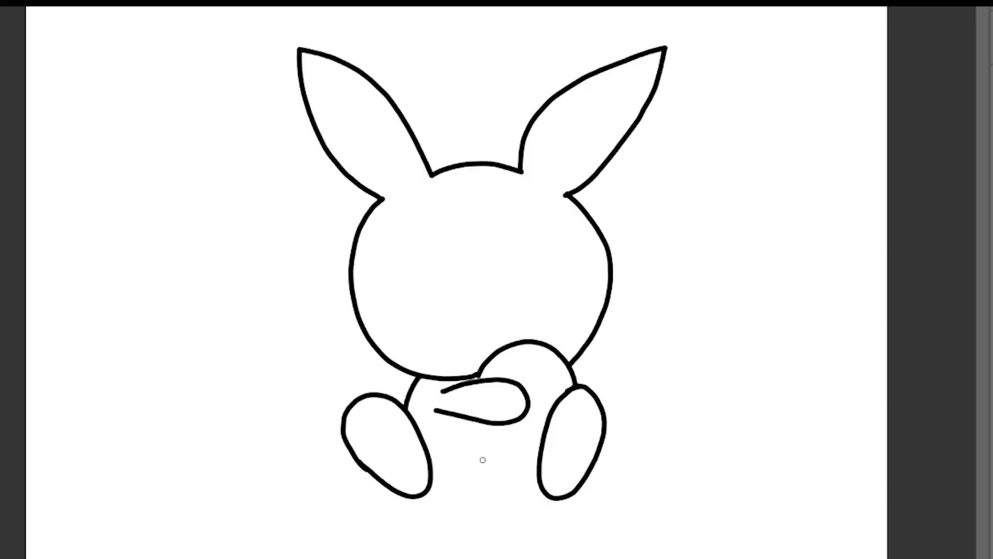
mouse_move(428, 487)
left_mouse_down()
mouse_move(508, 504)
mouse_move(540, 497)
left_mouse_up()
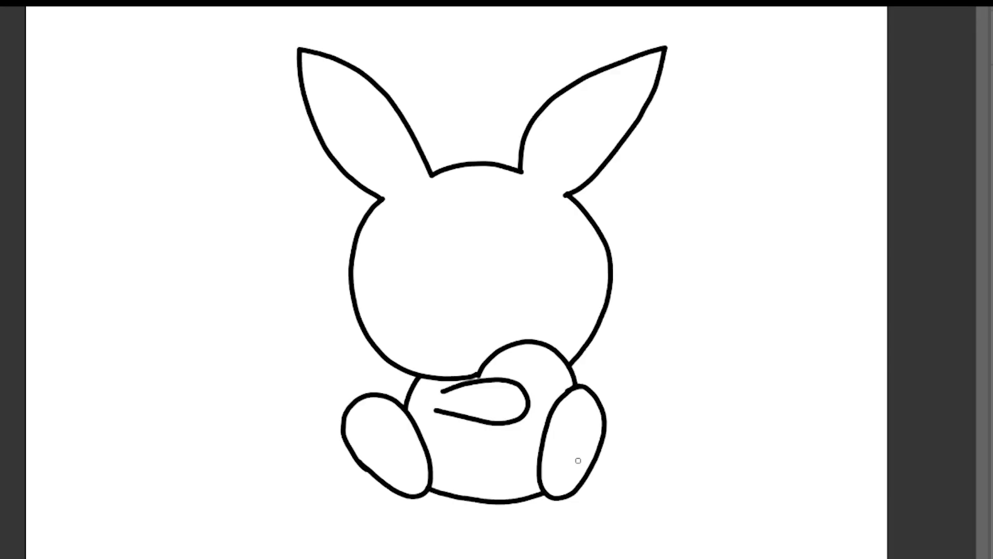
Draw the egg under the arm, joining it to the arm tip and right foot
mouse_move(470, 421)
left_mouse_down()
mouse_move(476, 446)
mouse_move(505, 473)
mouse_move(540, 477)
left_mouse_up()
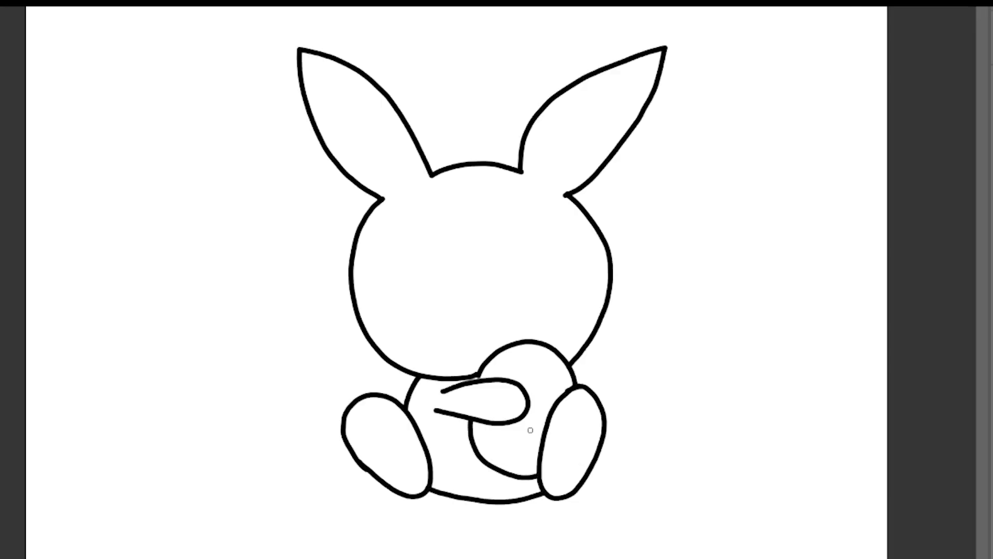
left_click_drag(522, 419, 537, 446)
left_click_drag(533, 400, 555, 407)
left_click_drag(540, 444, 544, 450)
Draw inner contour lines inside the right ear and the left ear
mouse_move(537, 170)
left_mouse_down()
mouse_move(547, 143)
mouse_move(650, 66)
mouse_move(622, 124)
mouse_move(581, 169)
mouse_move(556, 186)
mouse_move(535, 175)
left_mouse_up()
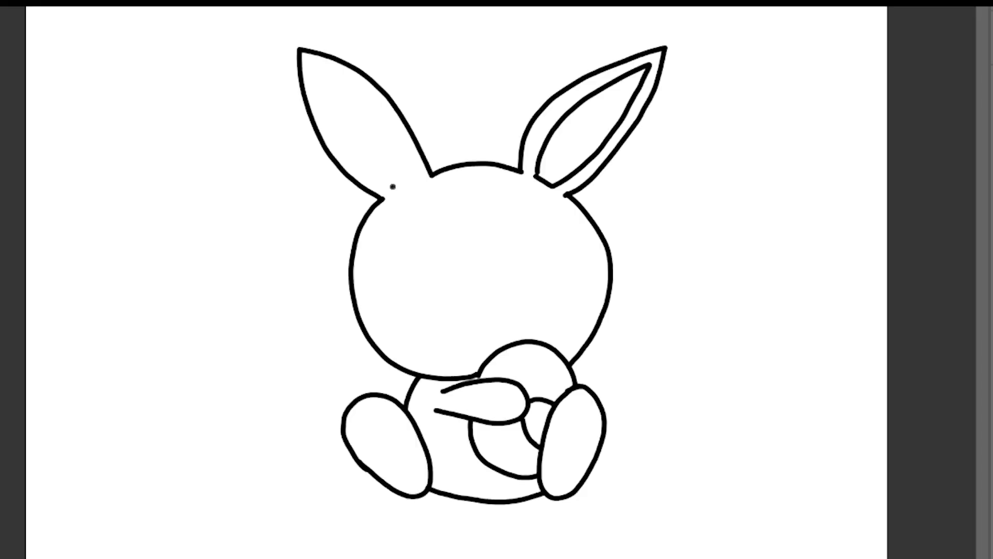
mouse_move(393, 186)
left_mouse_down()
mouse_move(349, 156)
mouse_move(315, 73)
mouse_move(394, 140)
mouse_move(410, 166)
mouse_move(394, 187)
left_mouse_up()
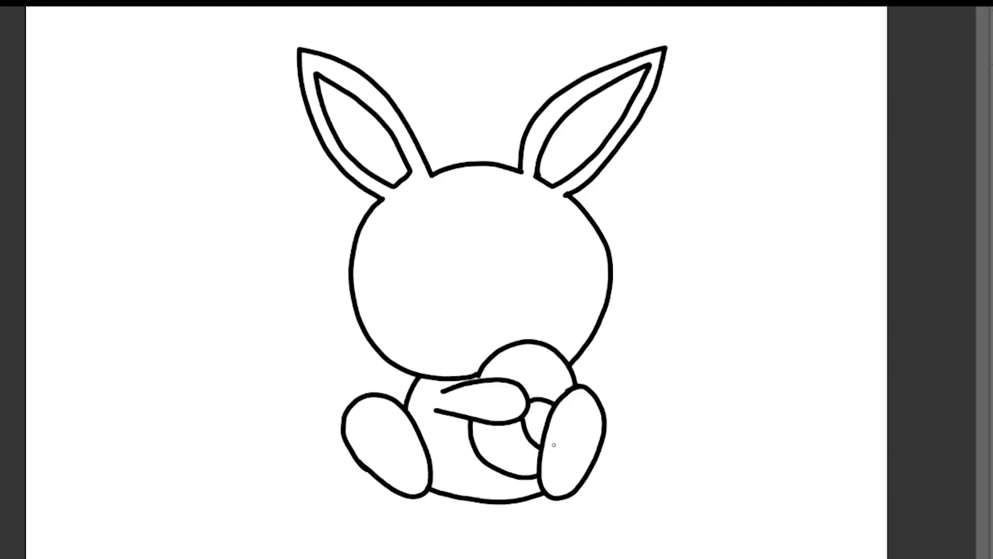
Draw a round heel pad on each foot, two toe pads on the right foot and three on the left
left_click_drag(551, 449, 552, 451)
left_click_drag(396, 447, 398, 446)
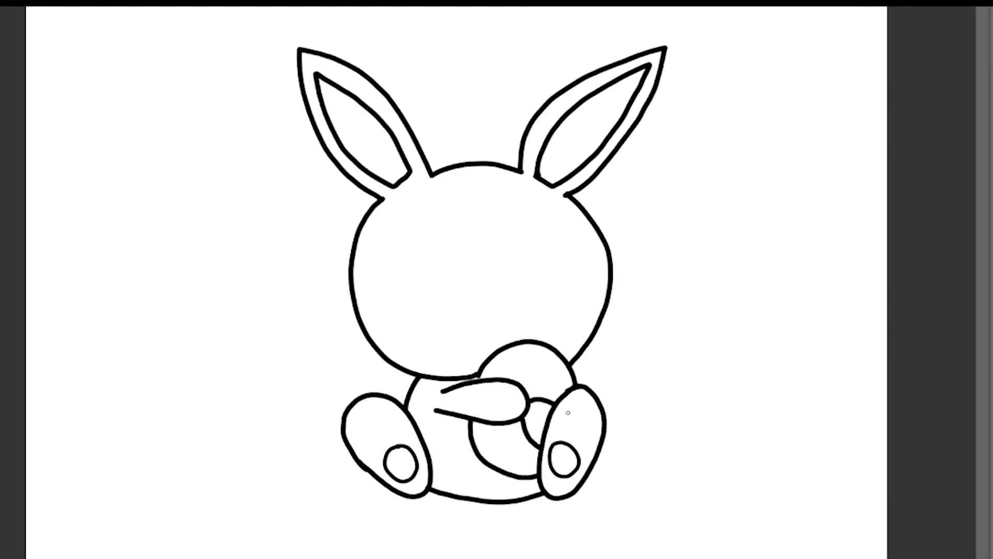
left_click_drag(560, 411, 561, 412)
left_click_drag(580, 407, 593, 412)
left_click_drag(355, 434, 357, 436)
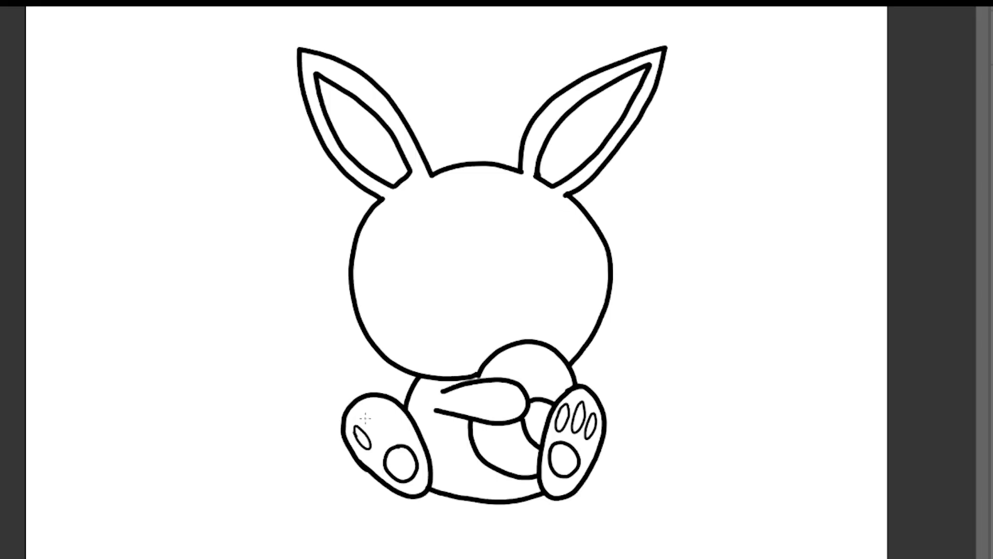
left_click_drag(373, 419, 374, 420)
left_click_drag(382, 409, 383, 411)
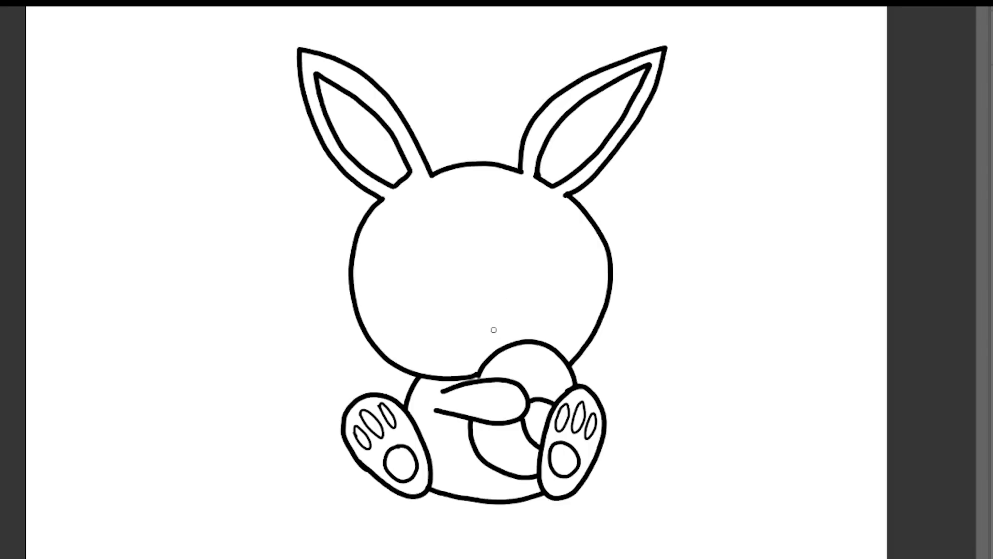
Draw a small triangular nose, a smiling mouth and both eyes on the face
mouse_move(475, 304)
left_mouse_down()
mouse_move(491, 318)
mouse_move(495, 303)
mouse_move(475, 303)
mouse_move(485, 312)
mouse_move(489, 303)
mouse_move(481, 313)
left_mouse_up()
mouse_move(455, 333)
left_mouse_down()
mouse_move(512, 328)
mouse_move(450, 323)
left_mouse_up()
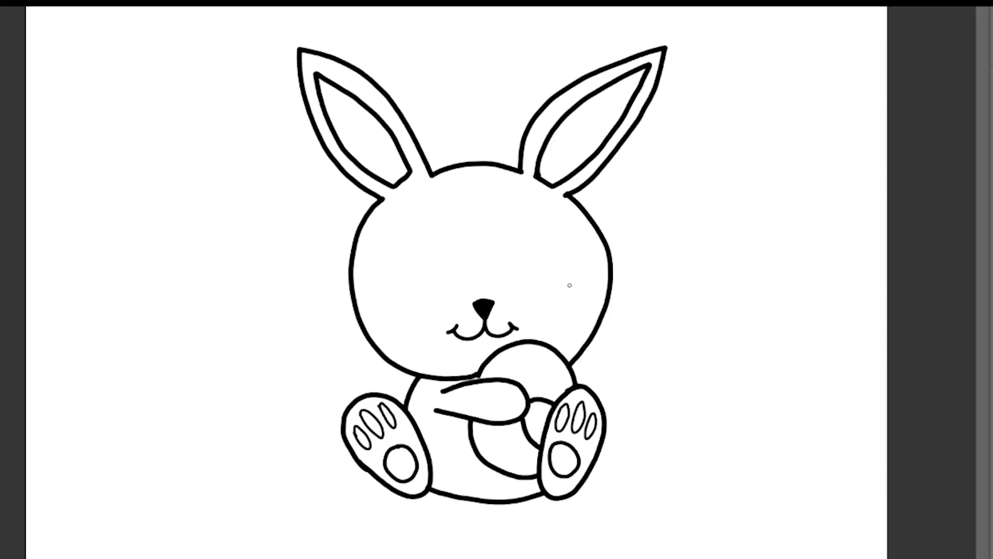
mouse_move(568, 281)
left_mouse_down()
mouse_move(562, 295)
mouse_move(577, 297)
mouse_move(571, 280)
left_mouse_up()
mouse_move(415, 279)
left_mouse_down()
mouse_move(409, 294)
mouse_move(425, 286)
mouse_move(414, 279)
left_mouse_up()
Paint both eyes as large black eyes and begin a zigzag across the egg
mouse_move(569, 280)
left_mouse_down()
mouse_move(551, 278)
mouse_move(540, 299)
mouse_move(555, 318)
mouse_move(578, 295)
mouse_move(570, 311)
mouse_move(543, 303)
mouse_move(557, 277)
mouse_move(538, 293)
mouse_move(544, 310)
mouse_move(554, 283)
mouse_move(548, 305)
mouse_move(552, 288)
mouse_move(562, 307)
mouse_move(571, 301)
left_mouse_up()
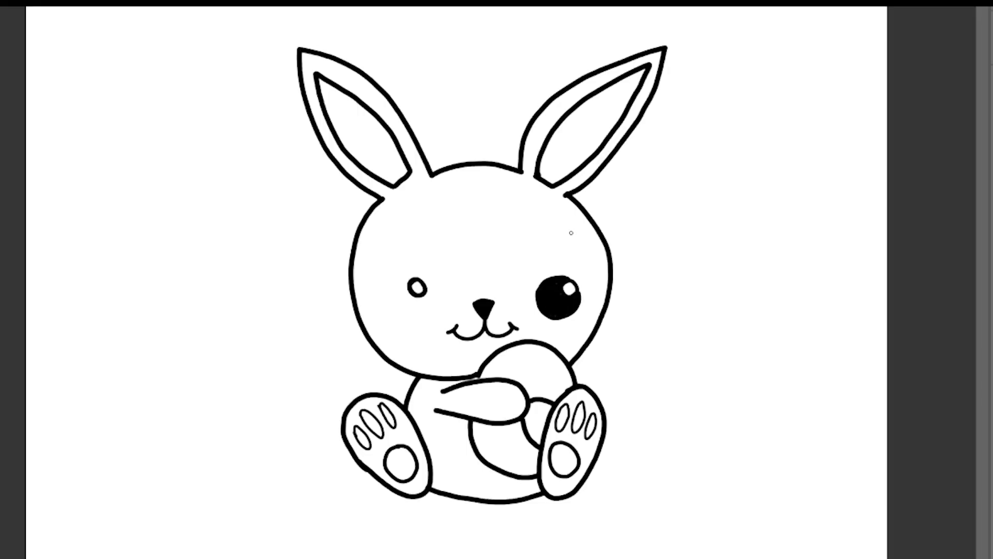
mouse_move(415, 281)
left_mouse_down()
mouse_move(395, 299)
mouse_move(404, 314)
mouse_move(428, 303)
mouse_move(418, 276)
mouse_move(392, 294)
mouse_move(408, 314)
mouse_move(430, 297)
mouse_move(394, 291)
mouse_move(401, 314)
mouse_move(407, 283)
mouse_move(409, 309)
left_mouse_up()
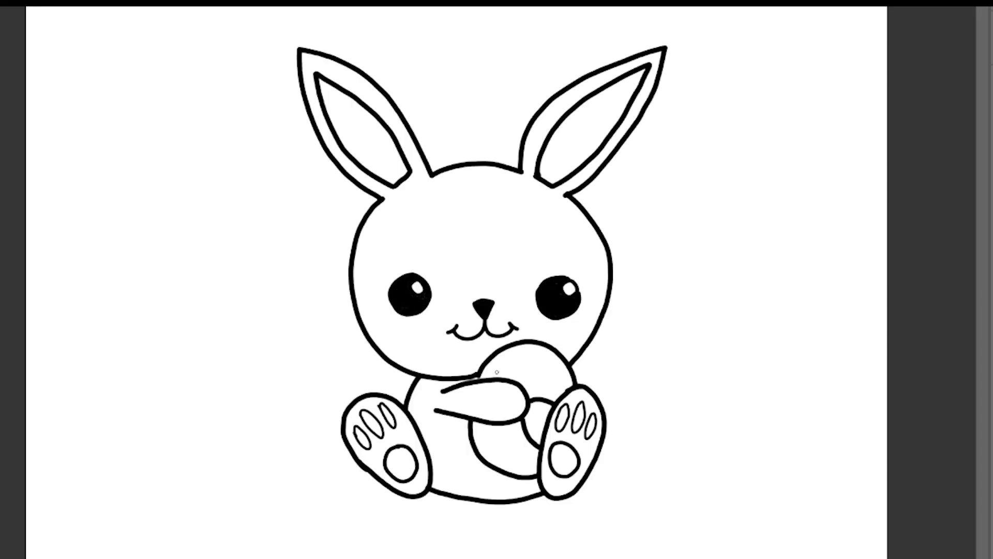
mouse_move(483, 376)
left_mouse_down()
mouse_move(507, 359)
mouse_move(522, 382)
mouse_move(540, 367)
mouse_move(545, 388)
mouse_move(556, 376)
left_mouse_up()
Extend the zigzag to the egg's right side and add three small spots below it
mouse_move(555, 376)
left_mouse_down()
mouse_move(563, 389)
mouse_move(565, 376)
left_mouse_up()
left_click_drag(565, 376, 565, 392)
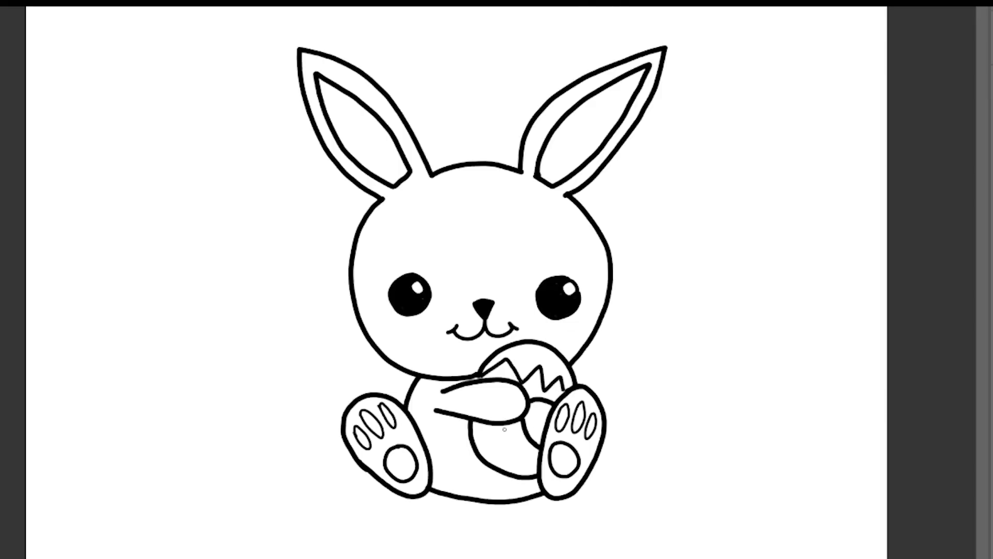
mouse_move(505, 428)
left_mouse_down()
mouse_move(515, 439)
mouse_move(531, 435)
left_mouse_up()
mouse_move(521, 470)
left_mouse_down()
mouse_move(535, 458)
mouse_move(506, 457)
left_mouse_up()
left_click_drag(472, 435, 488, 431)
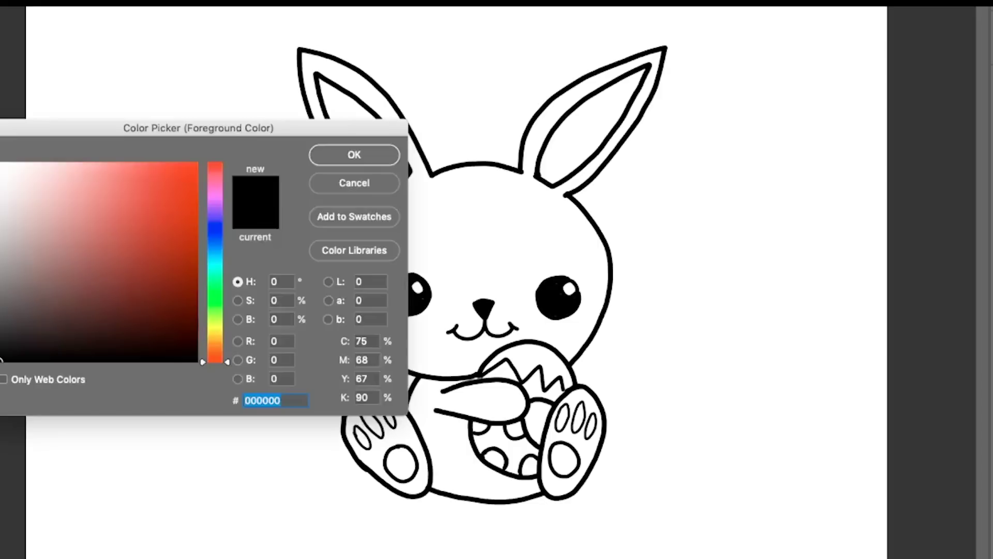
Fill the head, ears, body and right foot with pale yellow f6f2b6
left_click(220, 331)
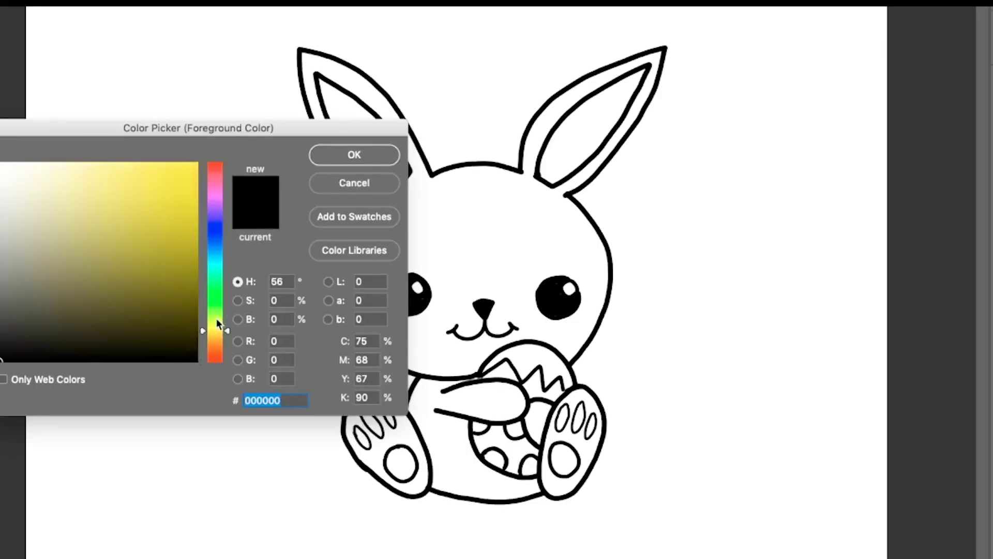
left_click(49, 170)
left_click(340, 155)
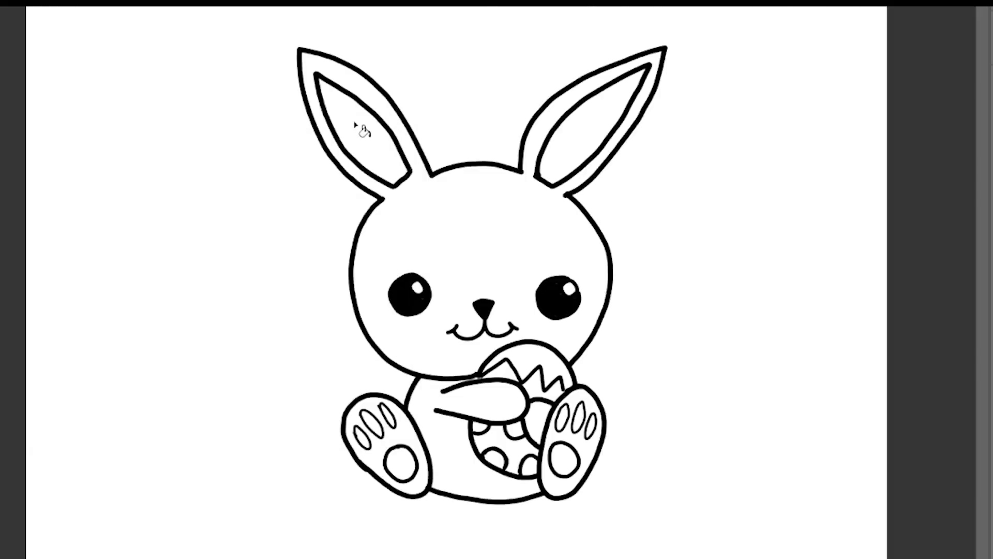
left_click(402, 123)
left_click(564, 441)
Fill both inner ears and a right-foot toe pad with light pink
left_click(16, 233)
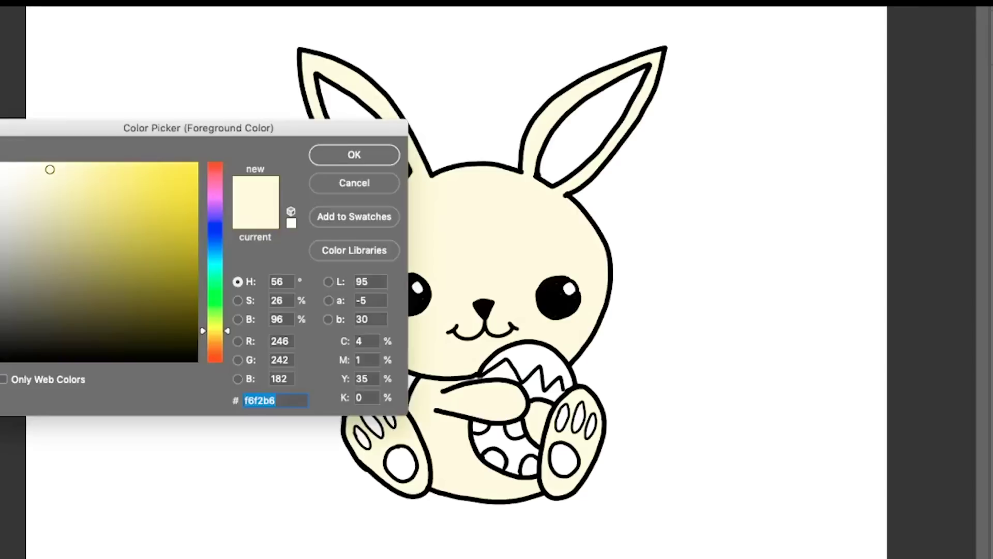
left_click(216, 192)
left_click_drag(226, 192, 226, 184)
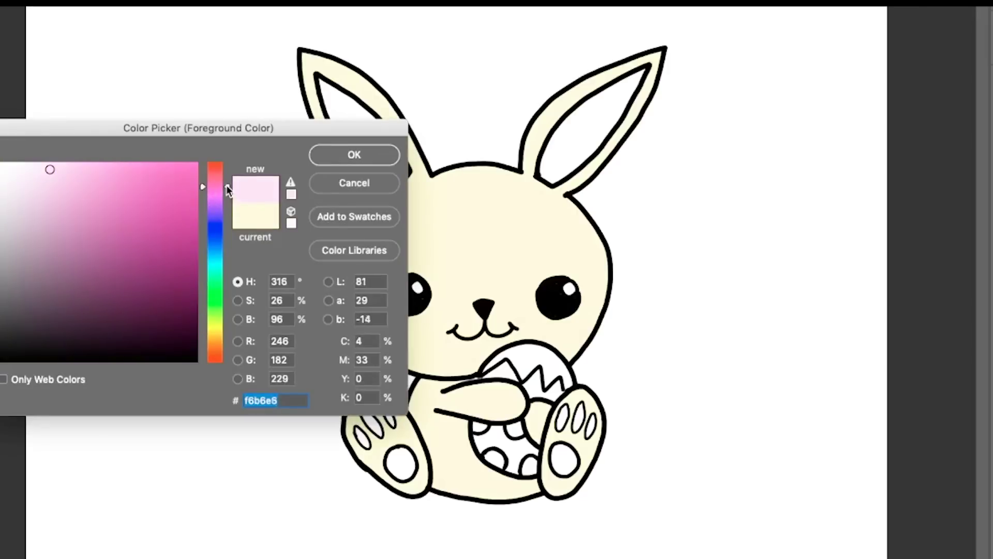
left_click(92, 173)
left_click(354, 155)
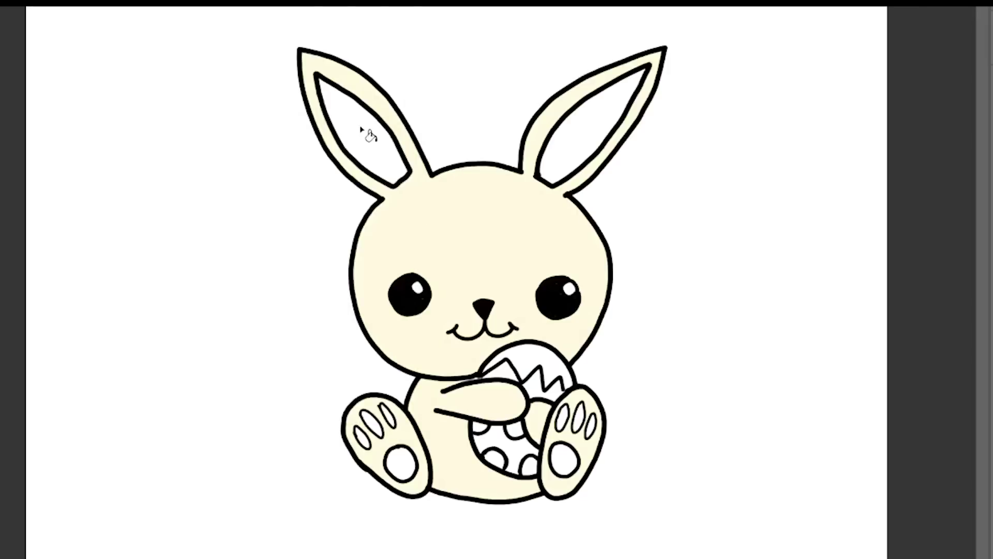
left_click(365, 132)
left_click(590, 128)
left_click(570, 426)
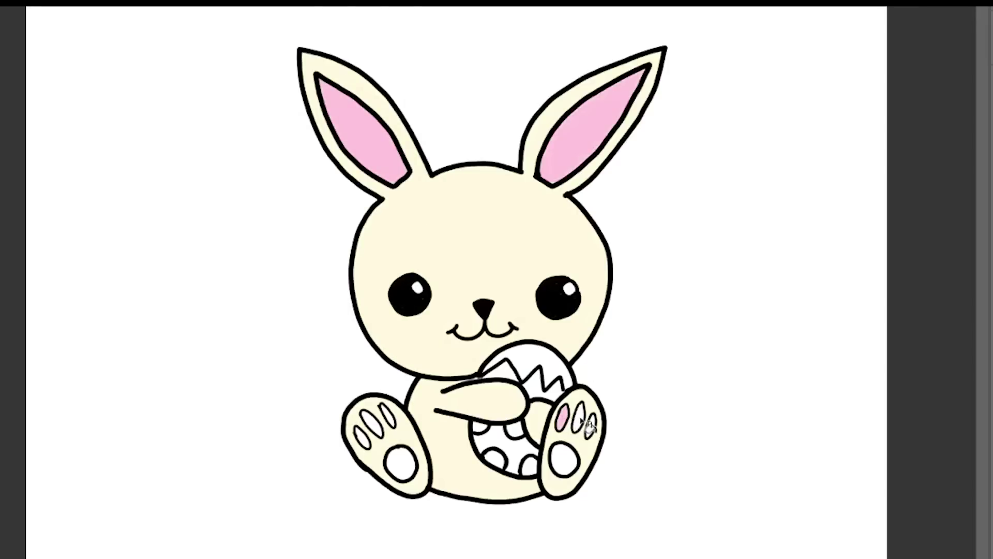
Fill the remaining paw pads and the egg's lower band pink
left_click(590, 422)
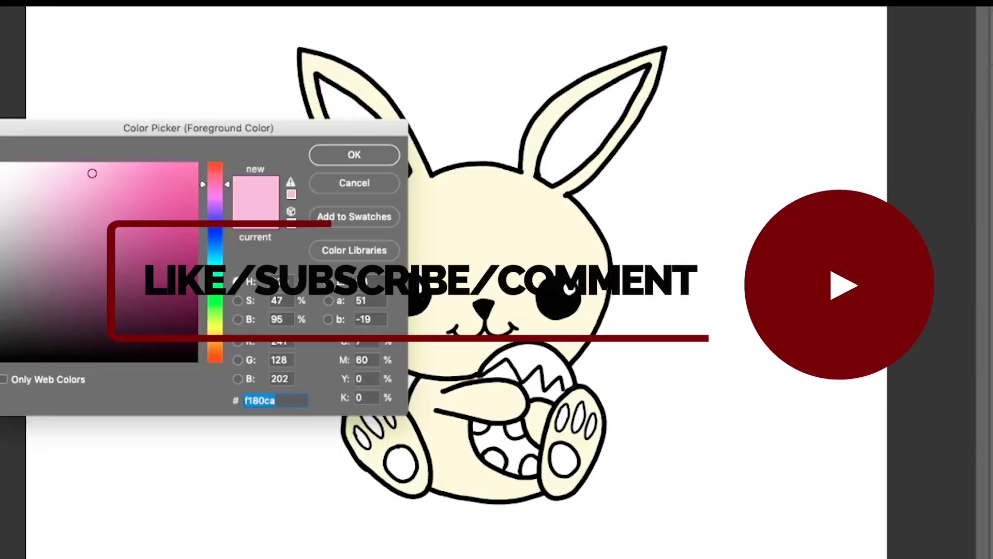
left_click(66, 173)
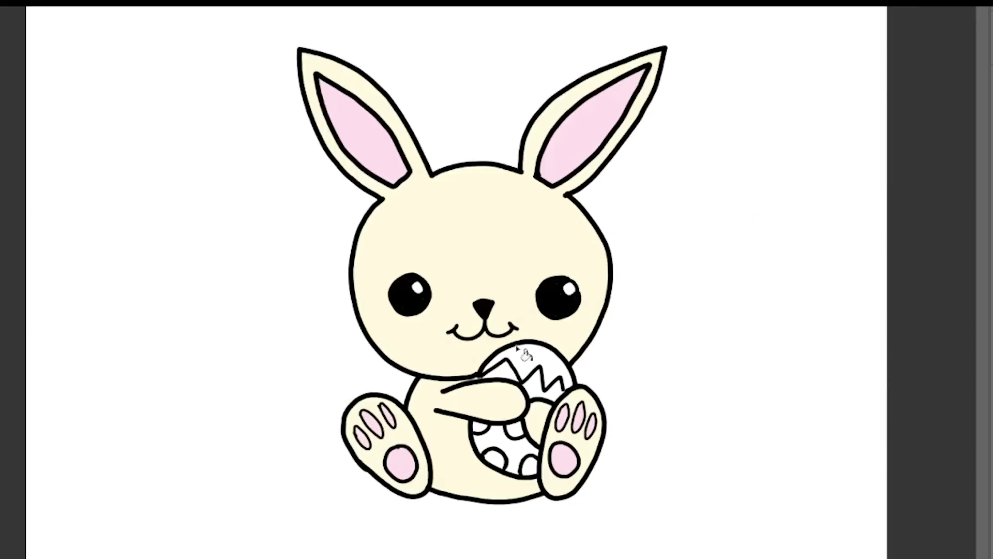
left_click(505, 454)
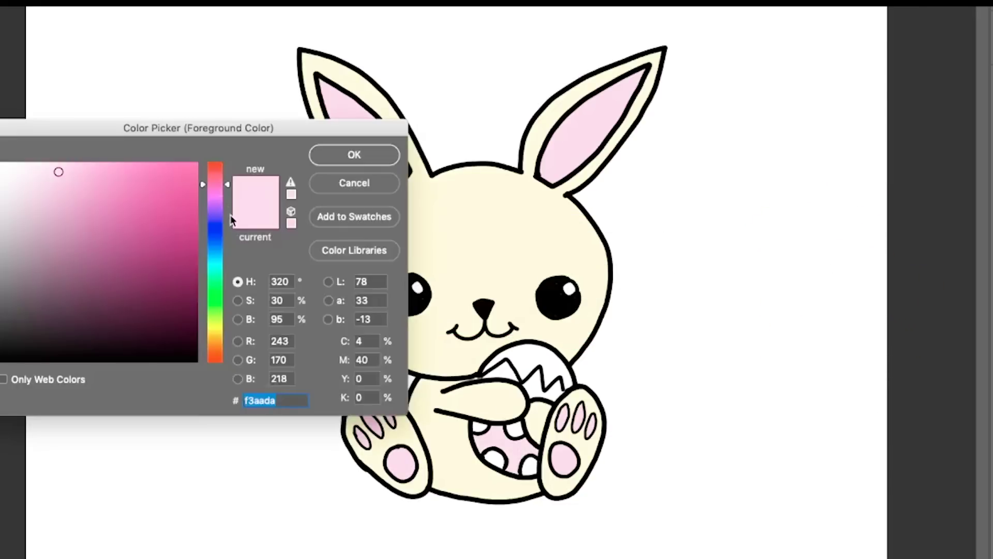
Fill the five egg spots with light purple
left_click_drag(217, 187, 216, 199)
left_click(93, 163)
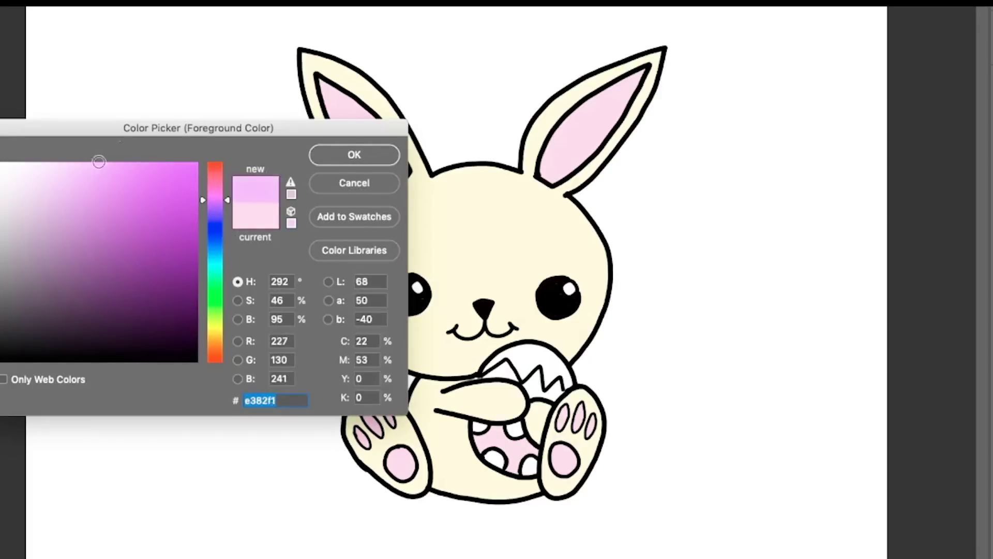
left_click(353, 154)
left_click(514, 431)
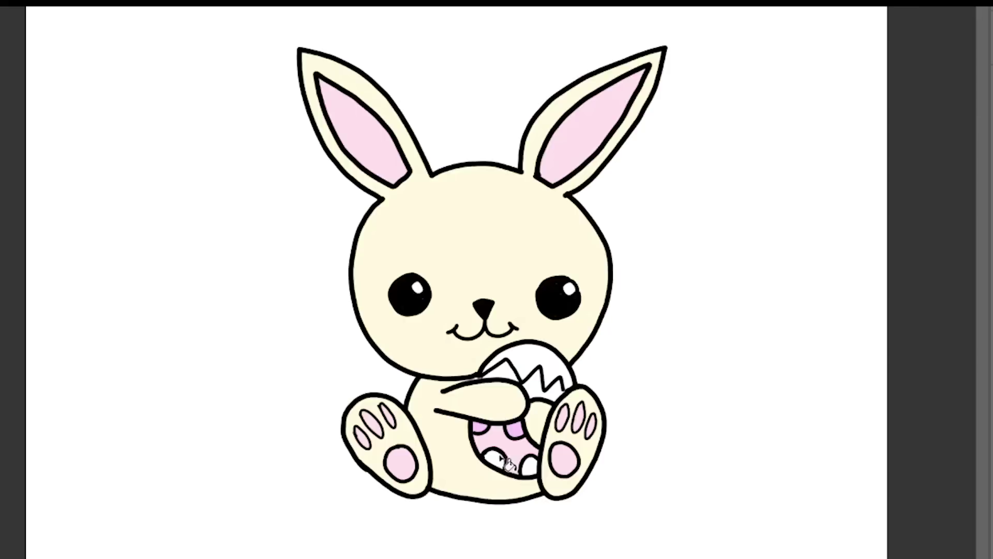
left_click(508, 459)
left_click(539, 472)
left_click(493, 459)
left_click(537, 466)
Fill the top sections of the egg with light blue
left_click(526, 434)
left_click(15, 310)
left_click_drag(216, 225, 216, 258)
left_click(70, 171)
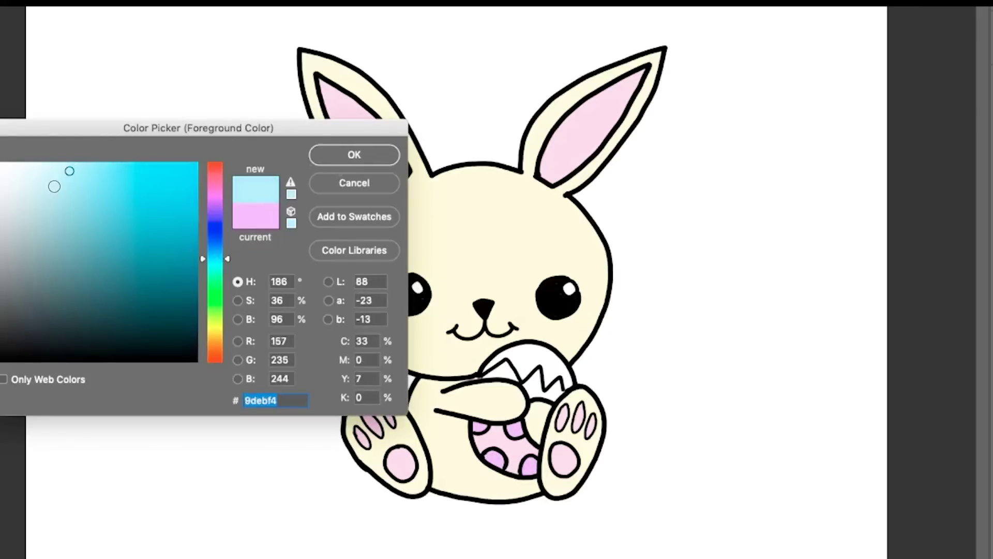
left_click(51, 189)
left_click(354, 155)
left_click(543, 361)
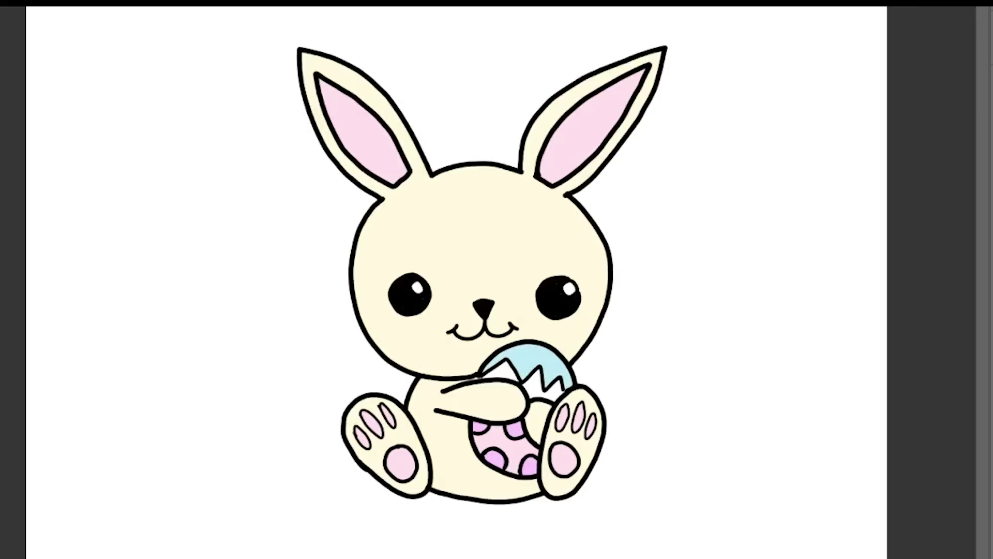
Fill the egg's zigzag band with light green
left_click(16, 310)
left_click_drag(216, 259, 215, 286)
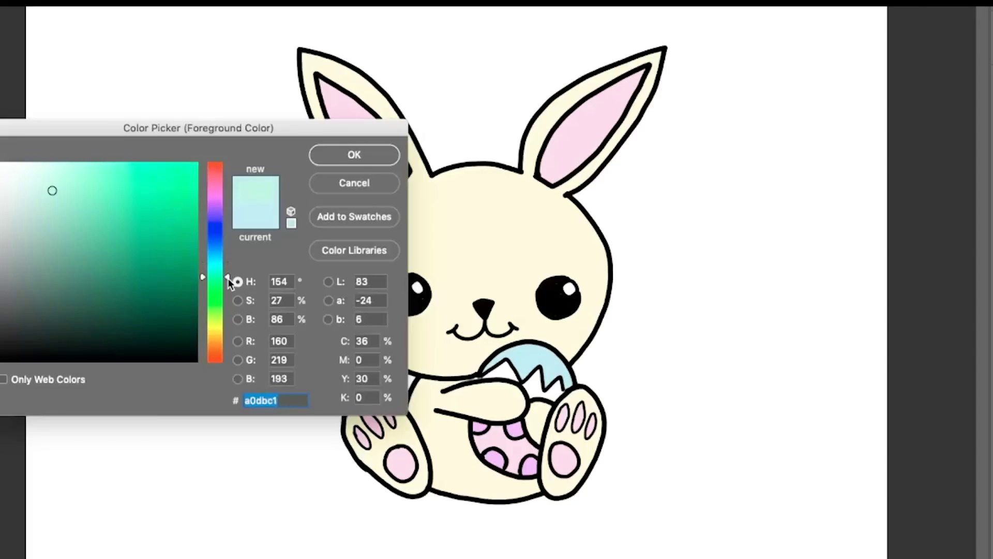
left_click(53, 173)
left_click(354, 154)
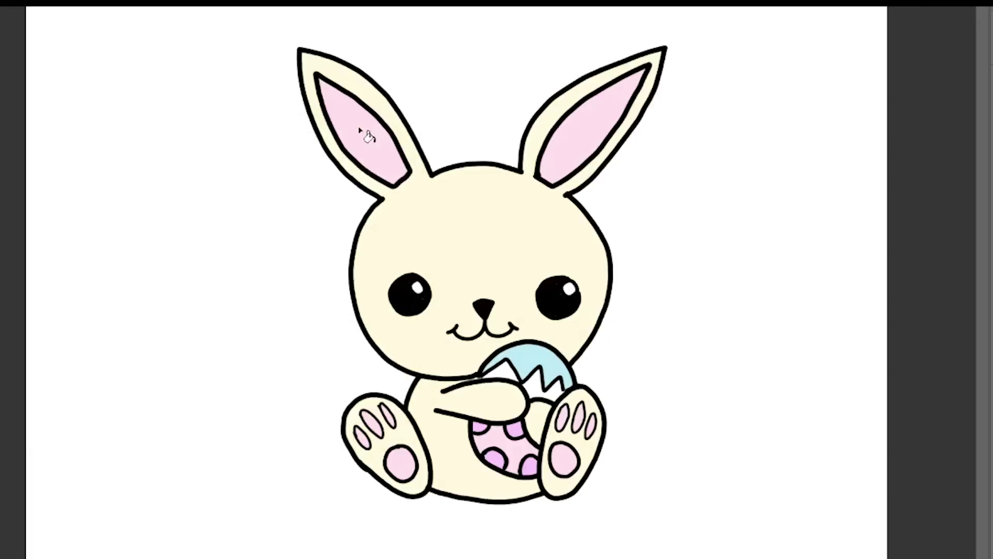
left_click(543, 384)
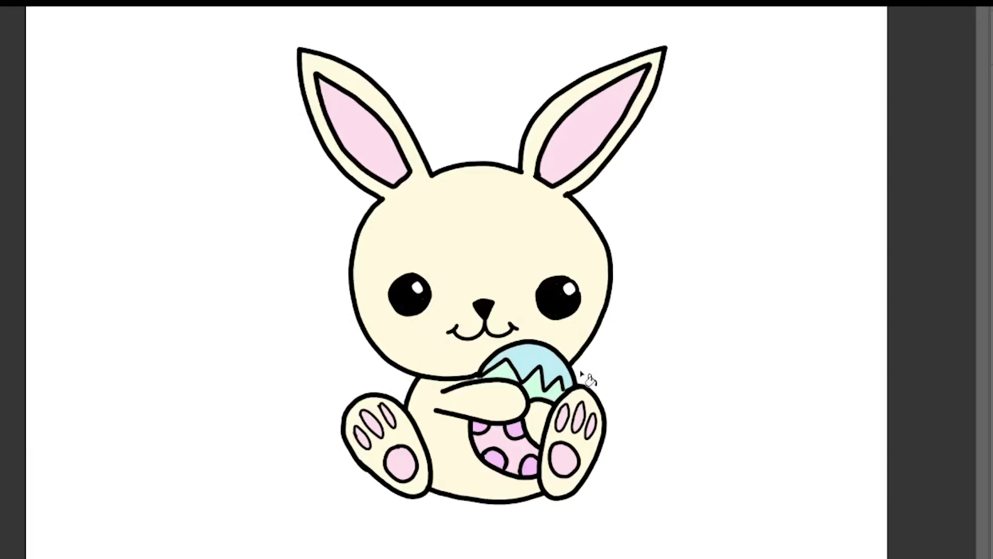